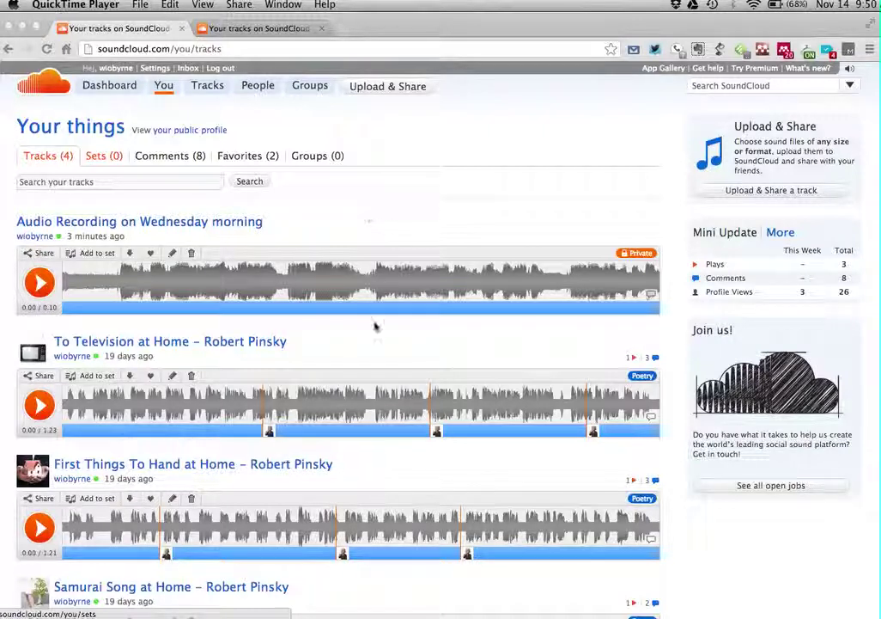
From Explore Tracks, open the 'Lullabies – Yuna (Adventure Club Remix)' track page
scroll(383, 361, down, 3)
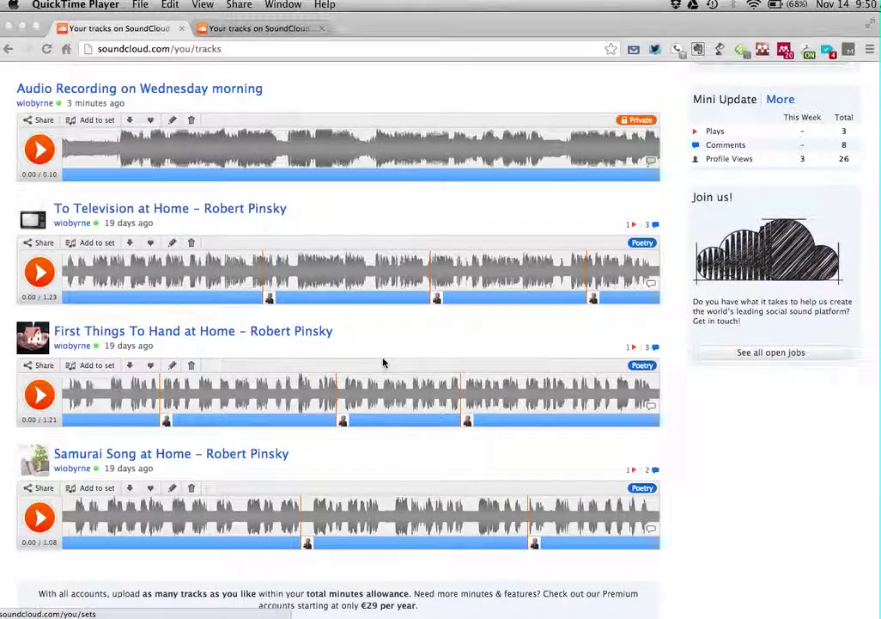
scroll(384, 362, up, 3)
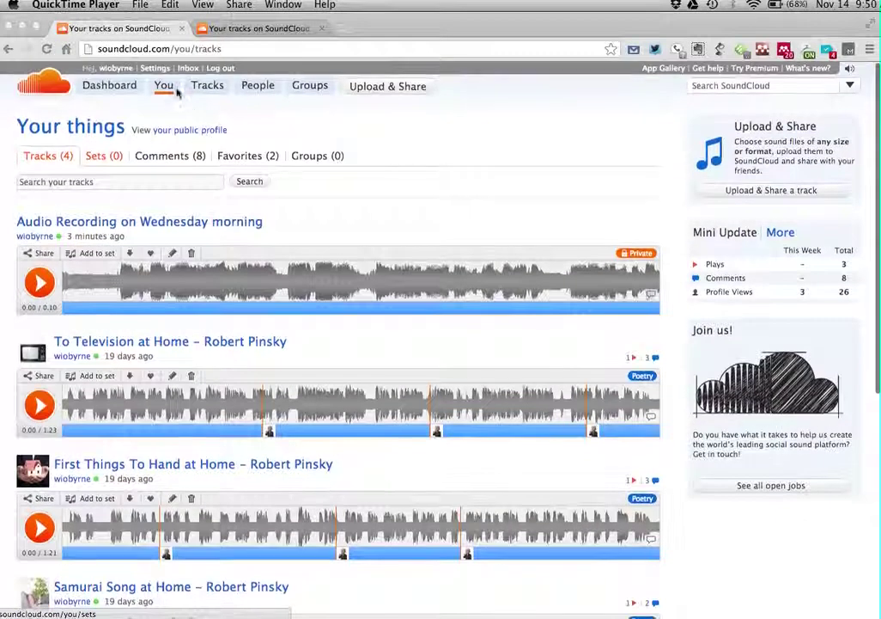
click(205, 89)
click(205, 85)
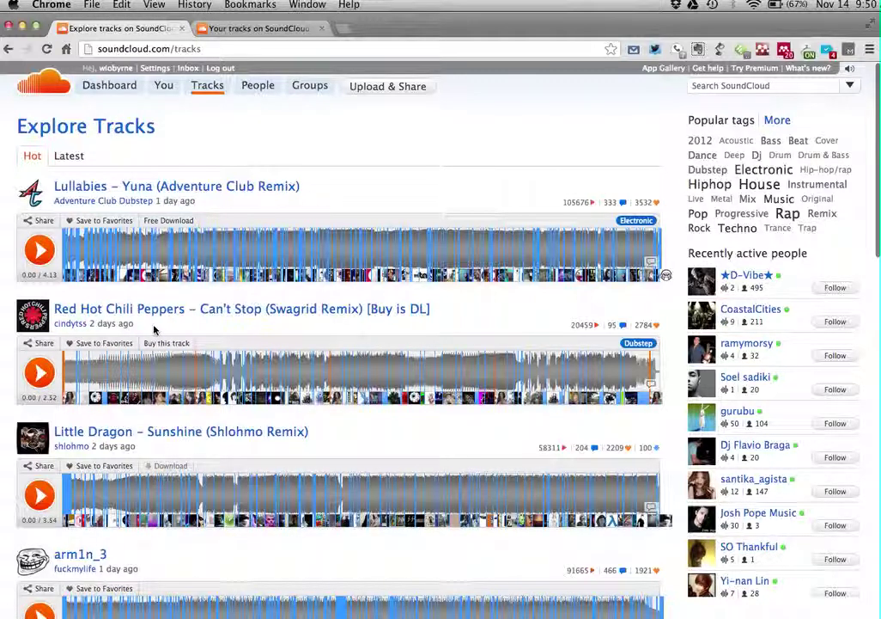
click(129, 191)
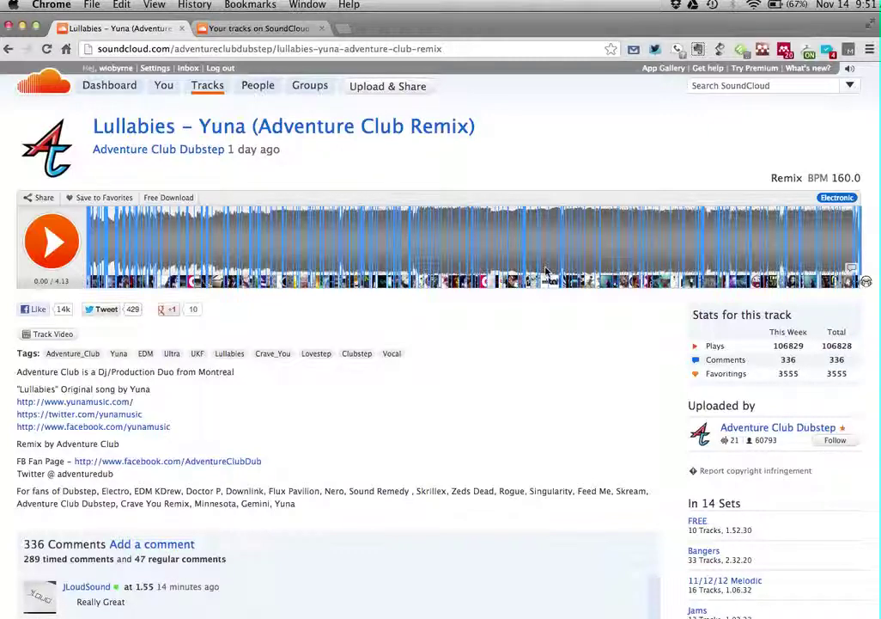
mouse_move(300, 286)
Search for 'classical', open ClassiCal's Sefirah EP set and play its first track
click(711, 86)
text(clas)
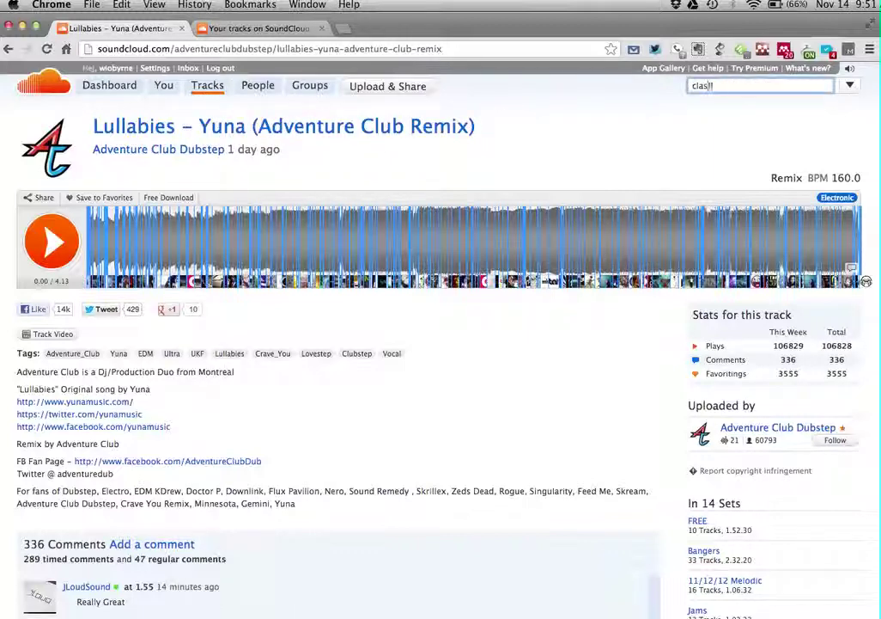
text(sical)
key(Return)
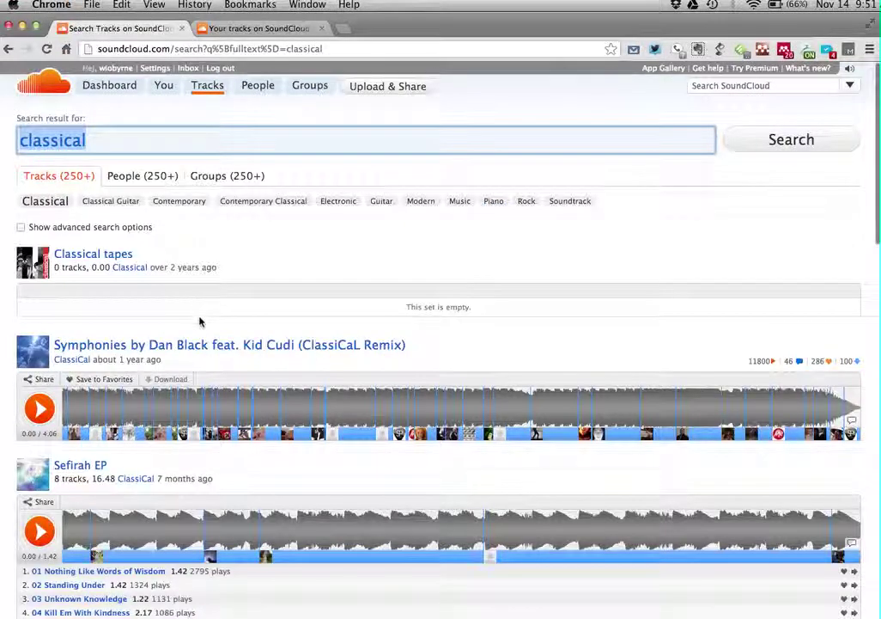
click(102, 469)
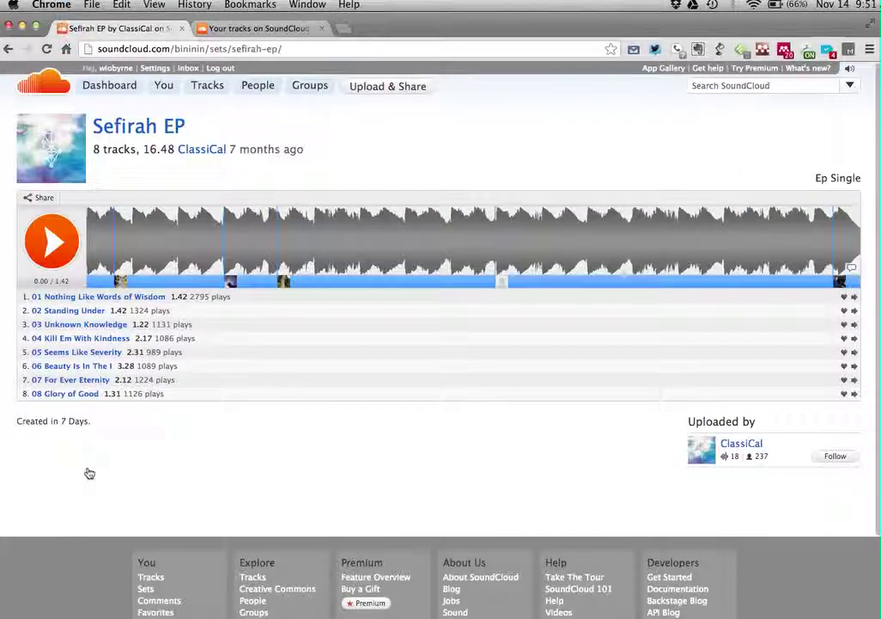
click(60, 246)
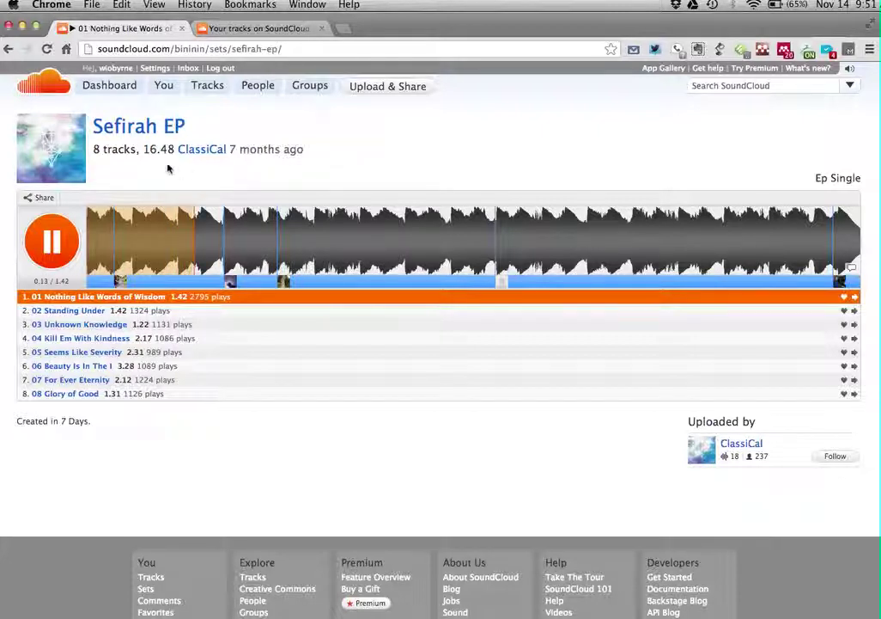
Pause the set, go to your profile and play 'Audio Recording on Wednesday morning'
click(51, 241)
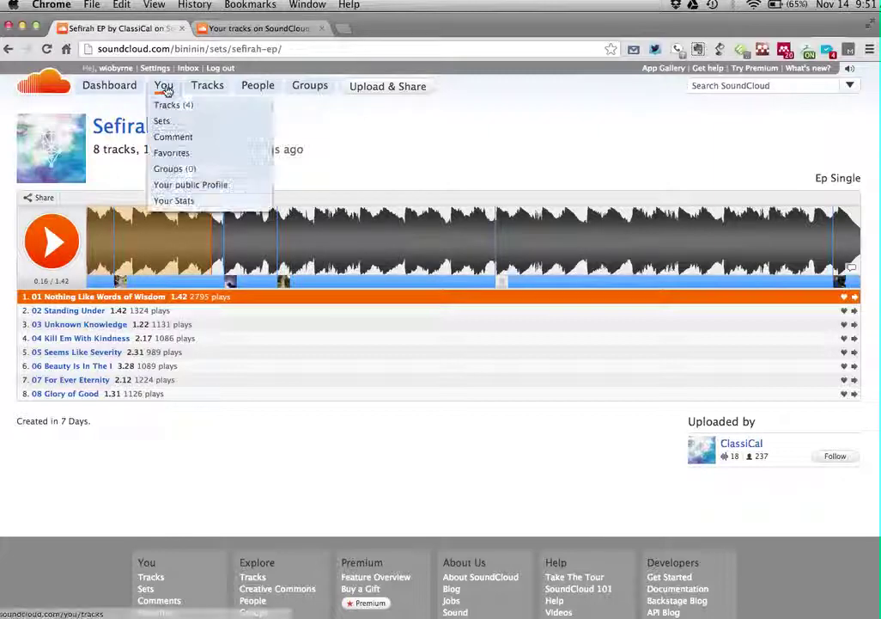
click(123, 70)
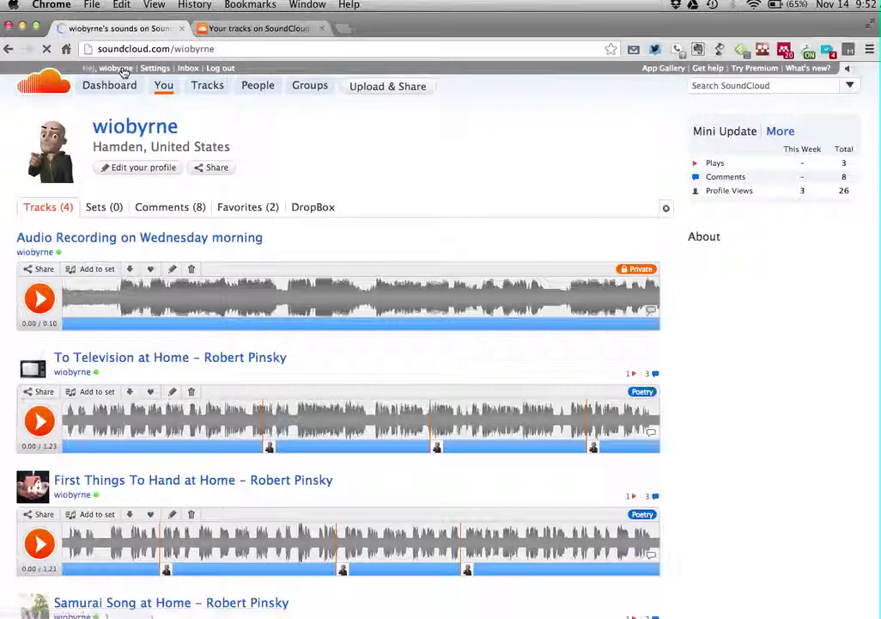
mouse_move(286, 444)
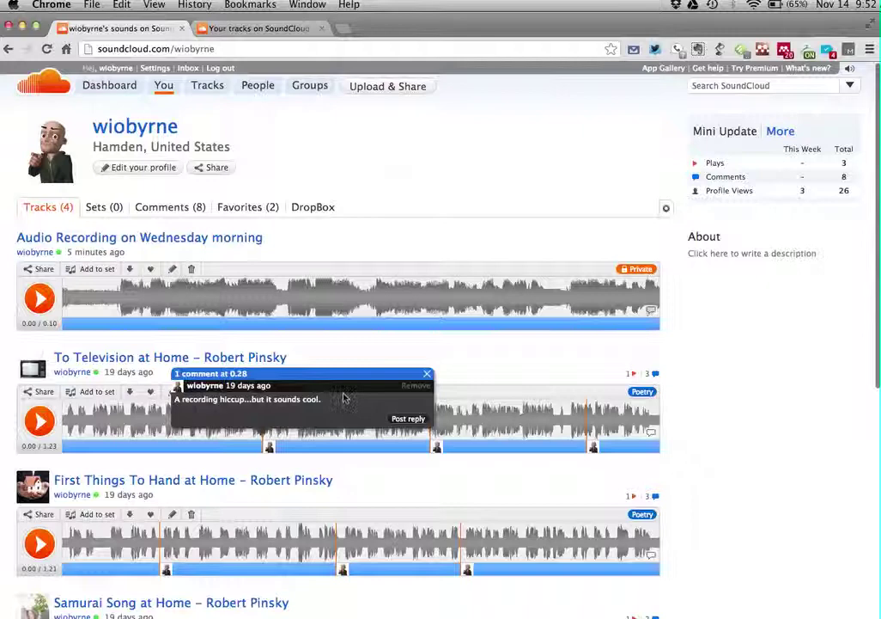
scroll(311, 358, down, 1)
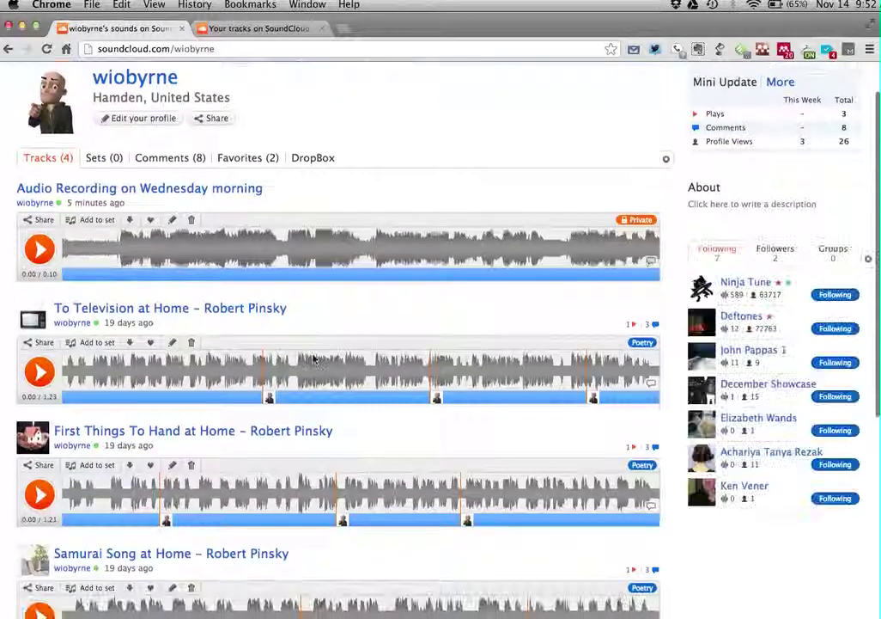
click(47, 250)
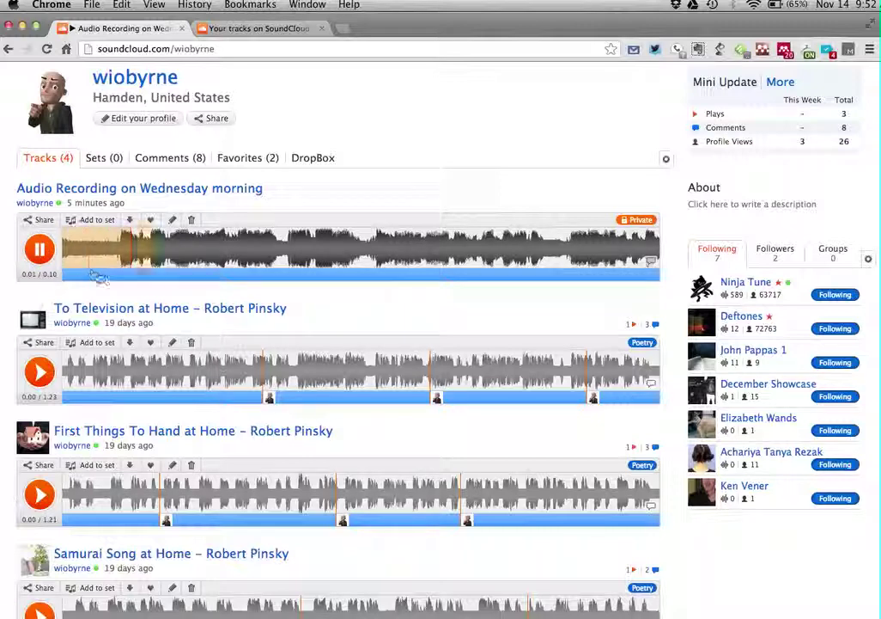
Post timed comments 'Hillo' at 0:01 and 'Test this out.' at 0:05 on the recording
click(138, 276)
text(Hillo)
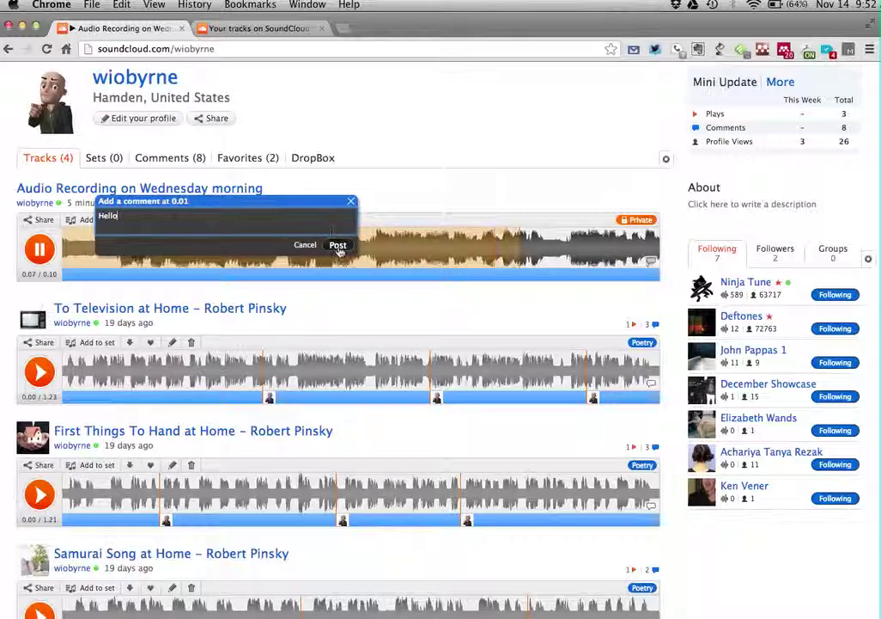
click(338, 246)
click(374, 276)
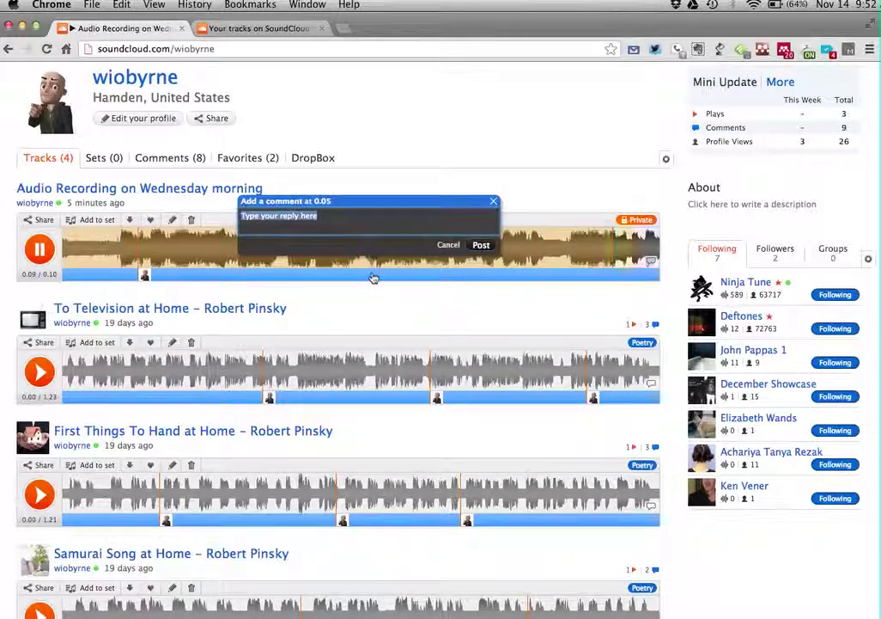
text(Test)
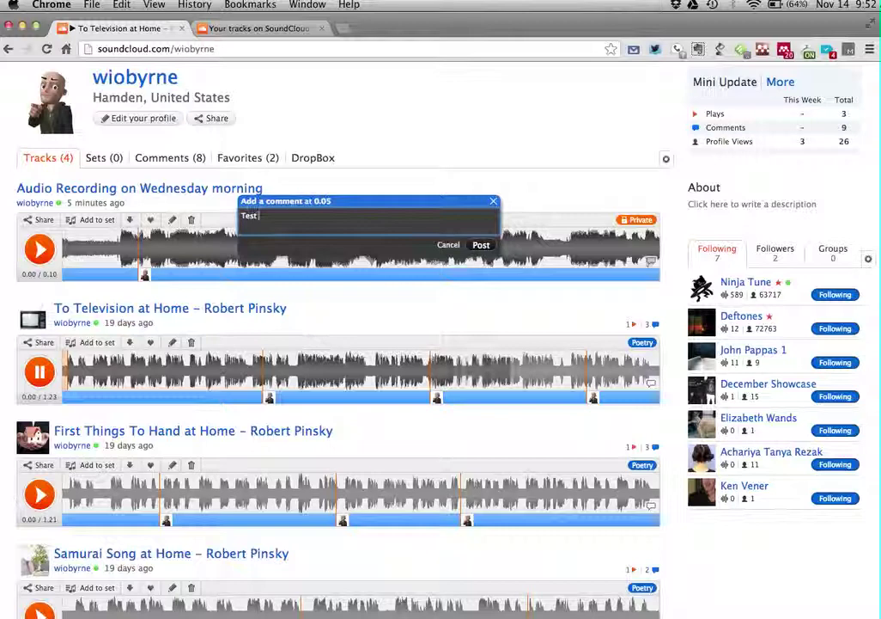
text( this out.)
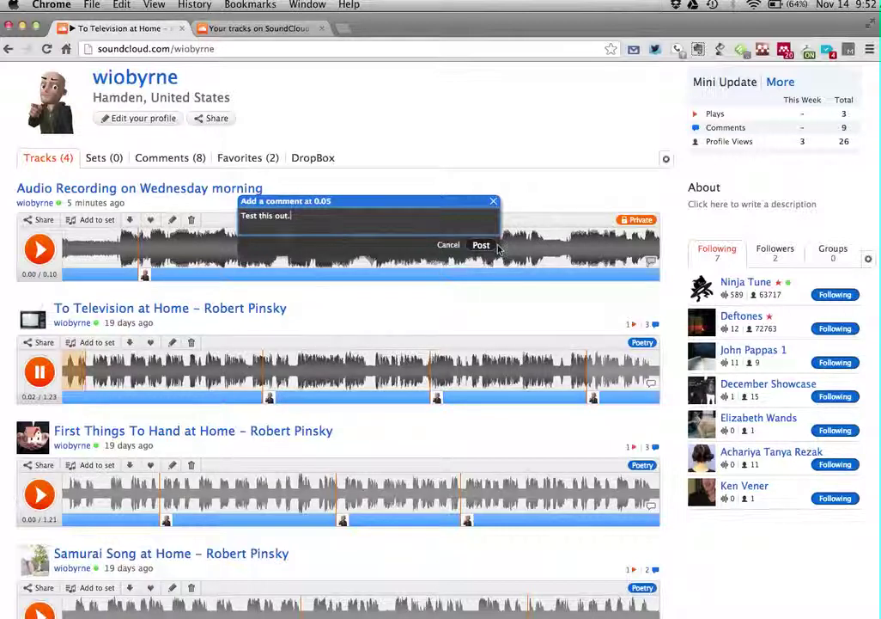
click(481, 245)
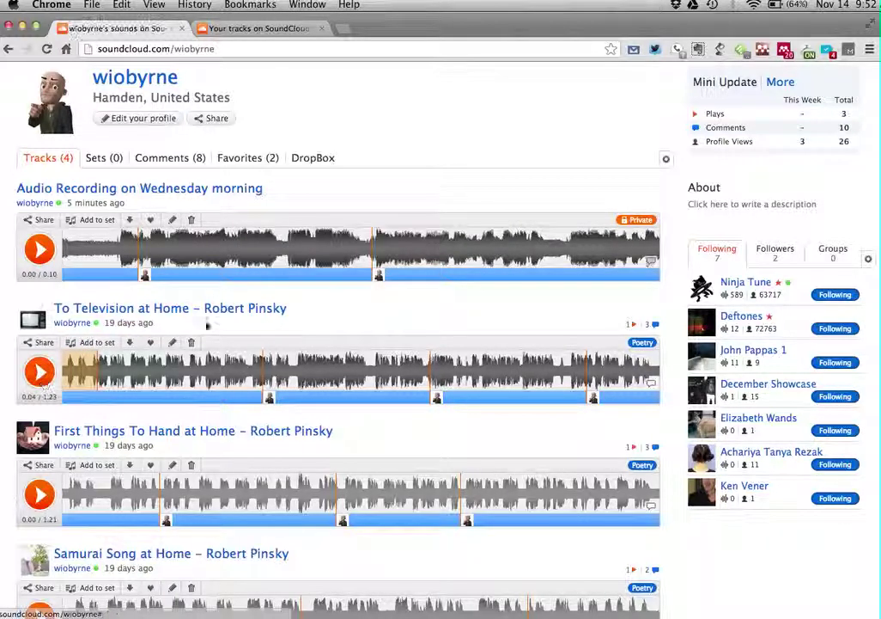
mouse_move(146, 274)
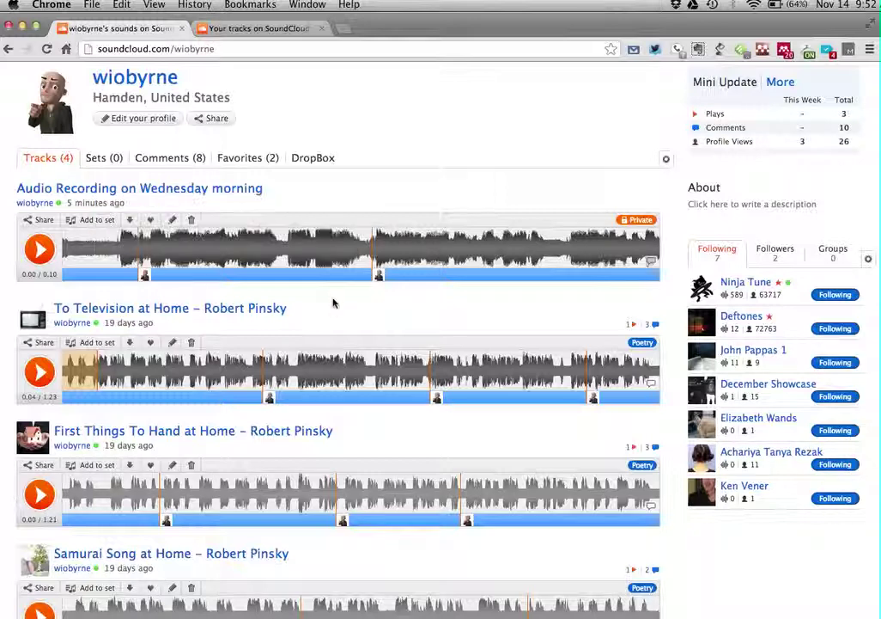
Post 'This part of the recording tends to be a bit better than the rest.' at 0:08
click(574, 280)
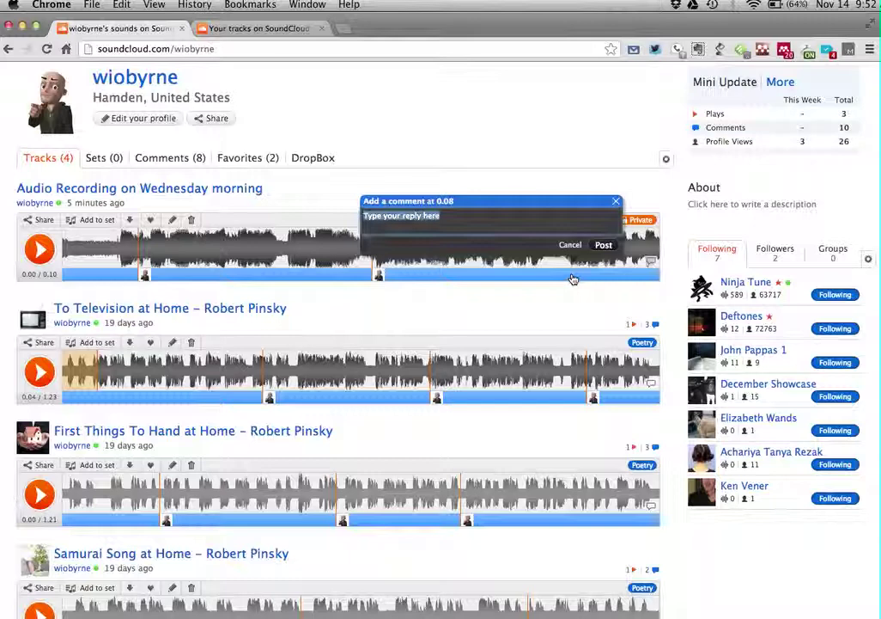
text(This part of the recor)
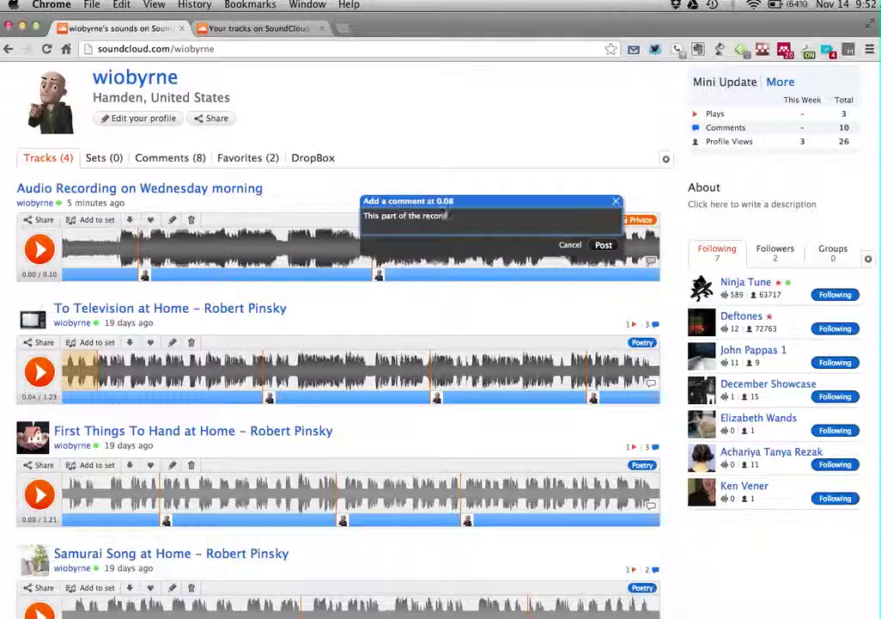
text(ding tend)
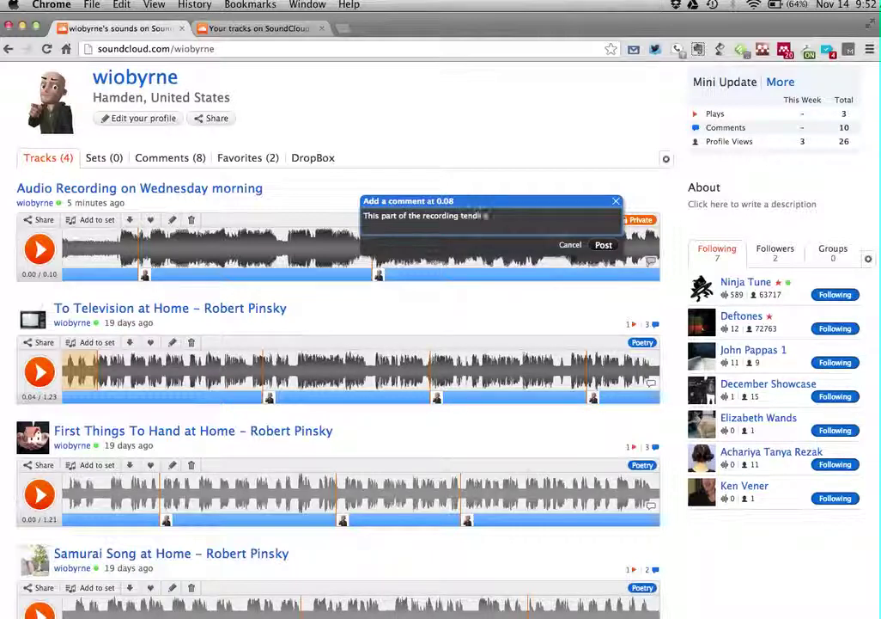
text(s to be a bit better than the t)
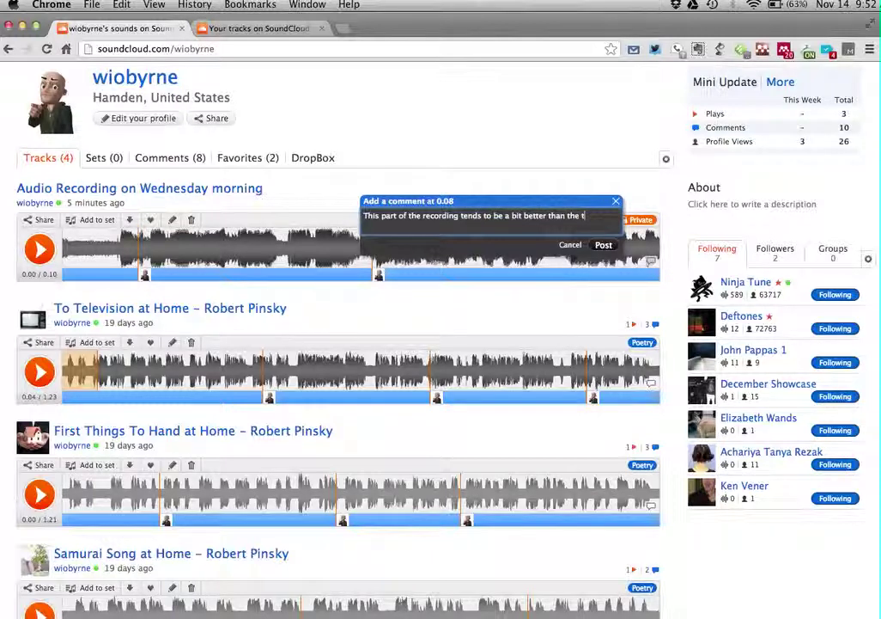
key(BackSpace)
text(rest.)
click(604, 245)
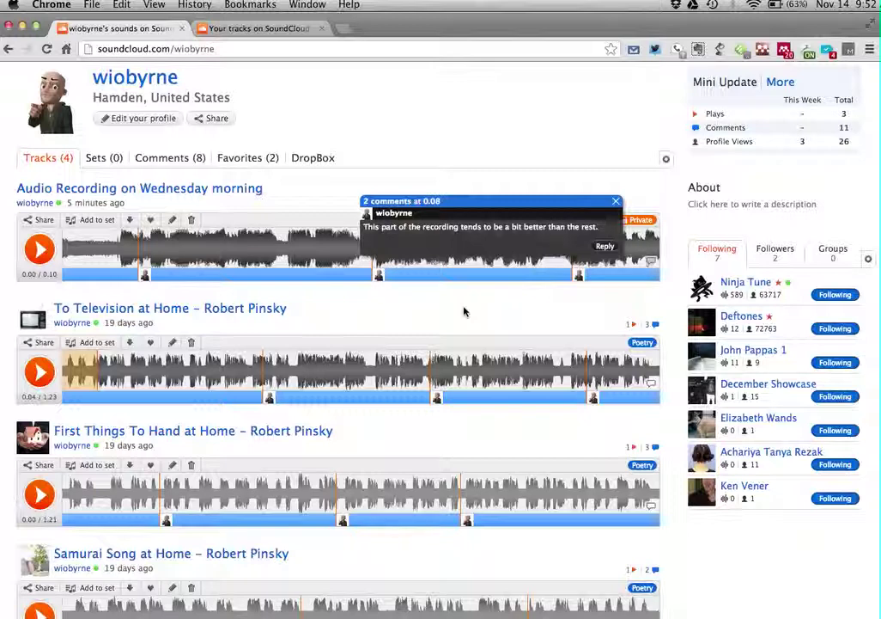
scroll(401, 415, down, 1)
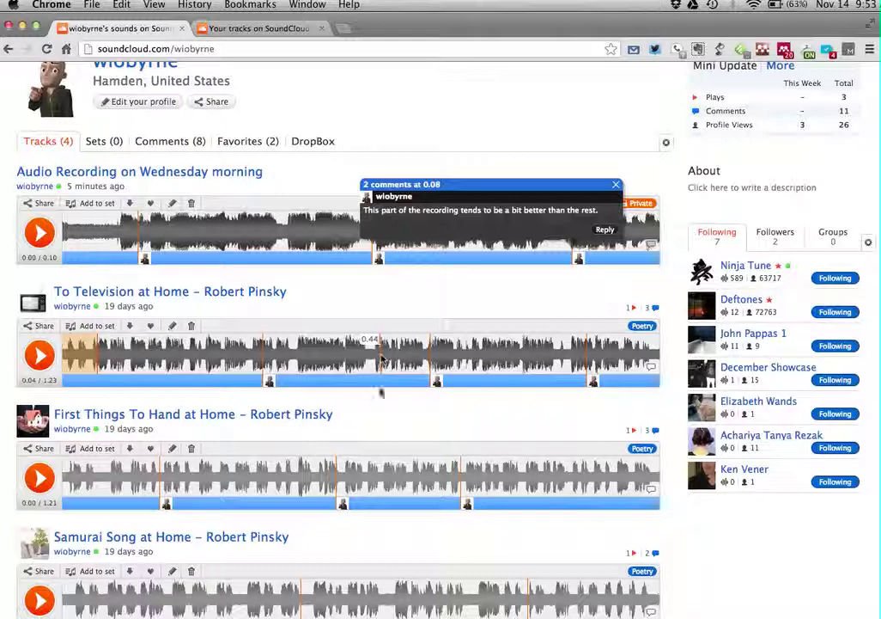
scroll(376, 413, down, 3)
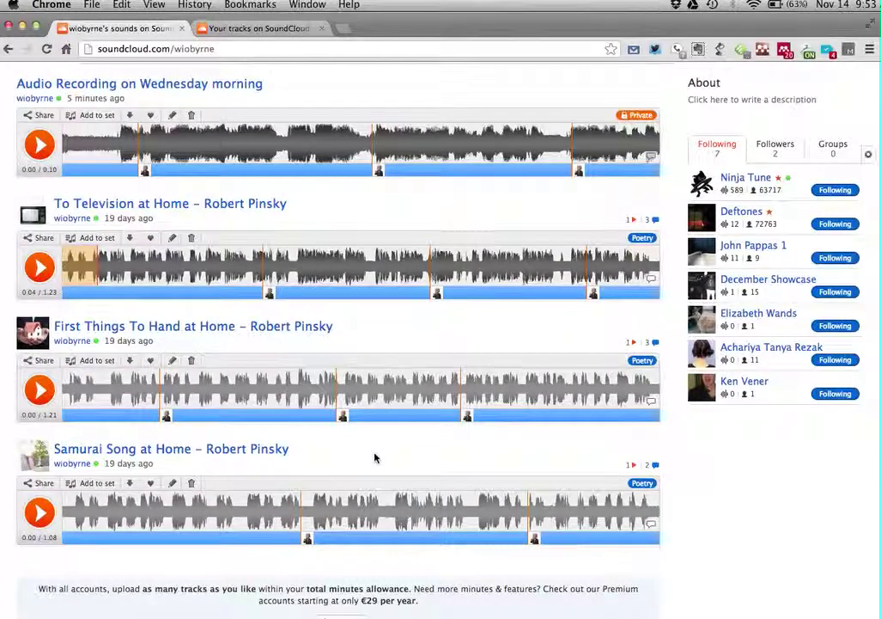
scroll(375, 457, up, 5)
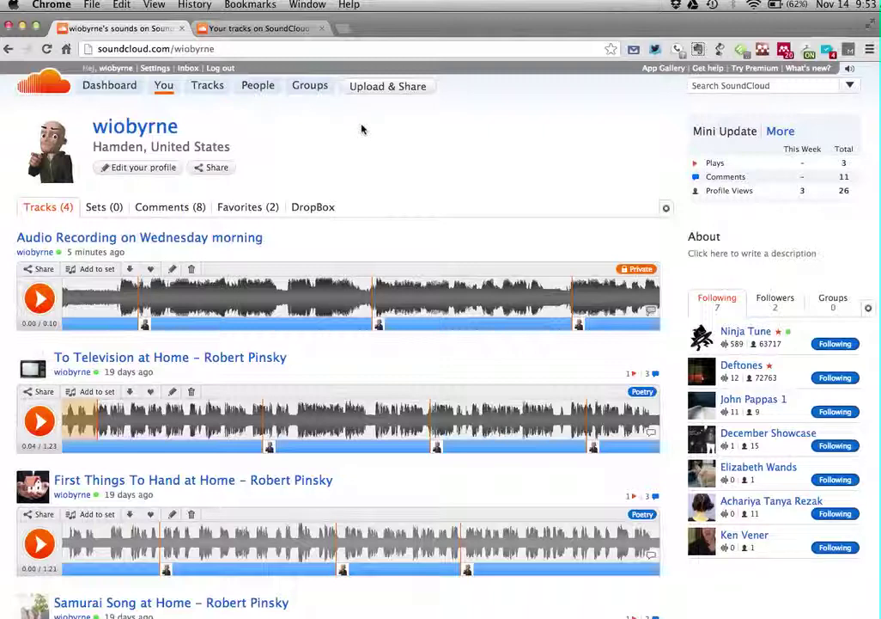
click(109, 85)
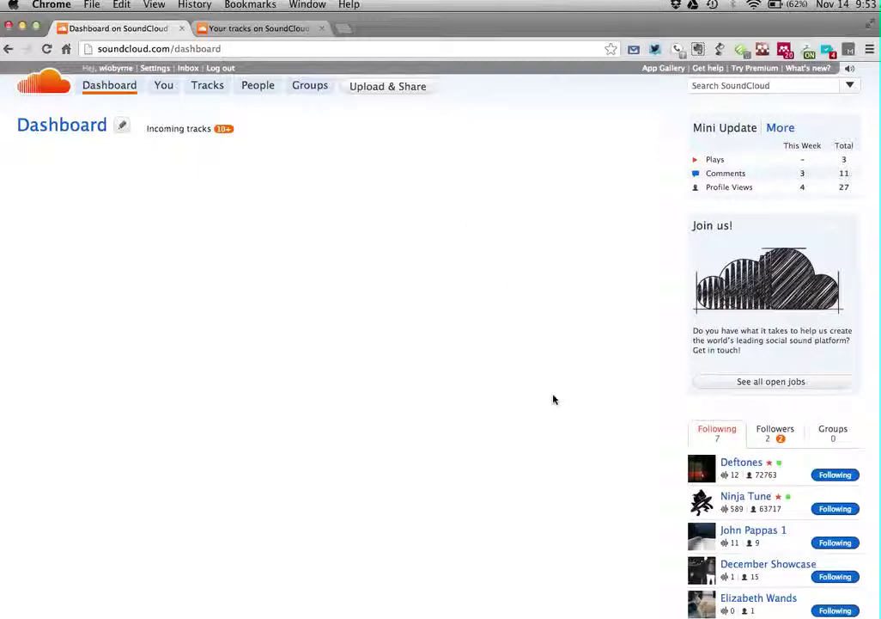
click(254, 88)
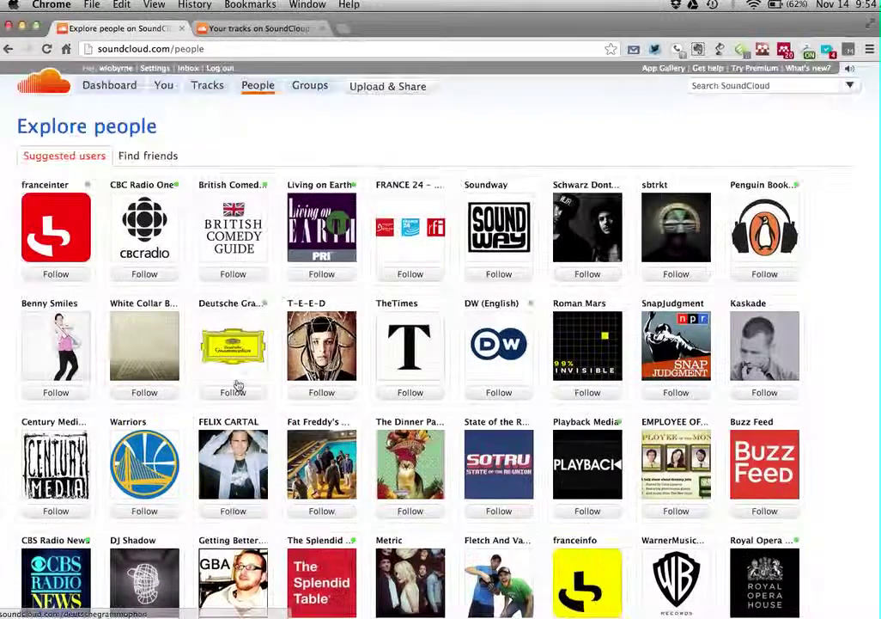
scroll(237, 388, down, 3)
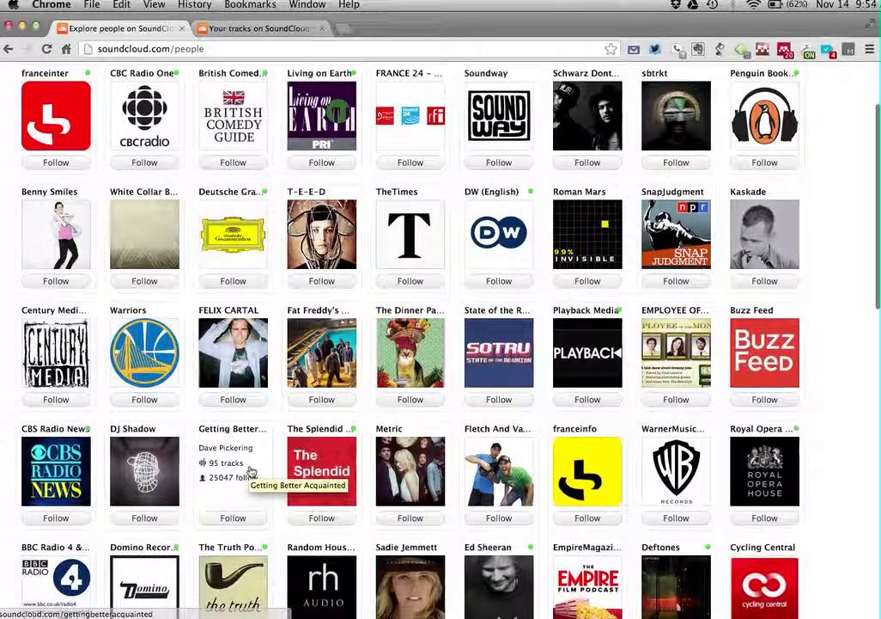
click(144, 464)
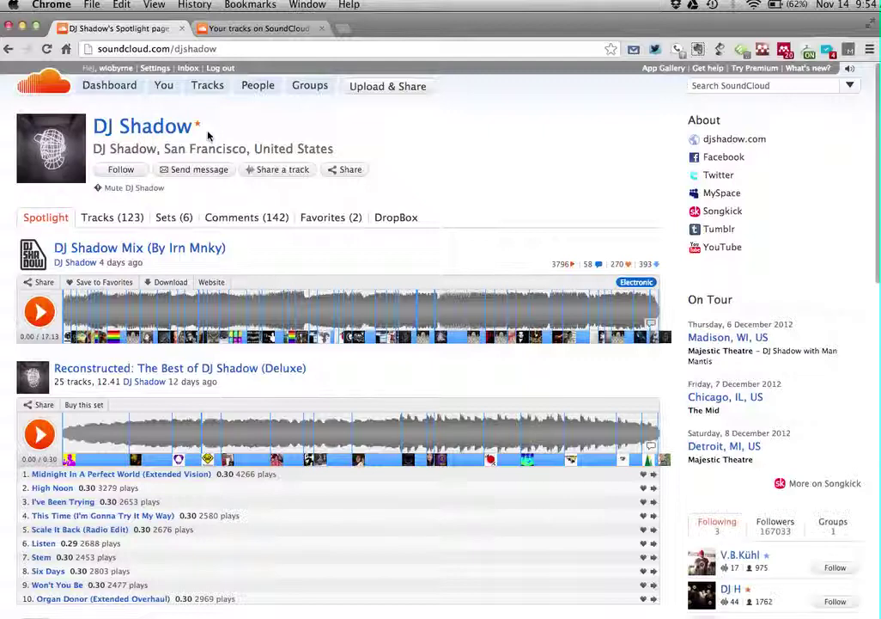
Follow DJ Shadow, then switch to the 'Your tracks on SoundCloud' tab
click(127, 171)
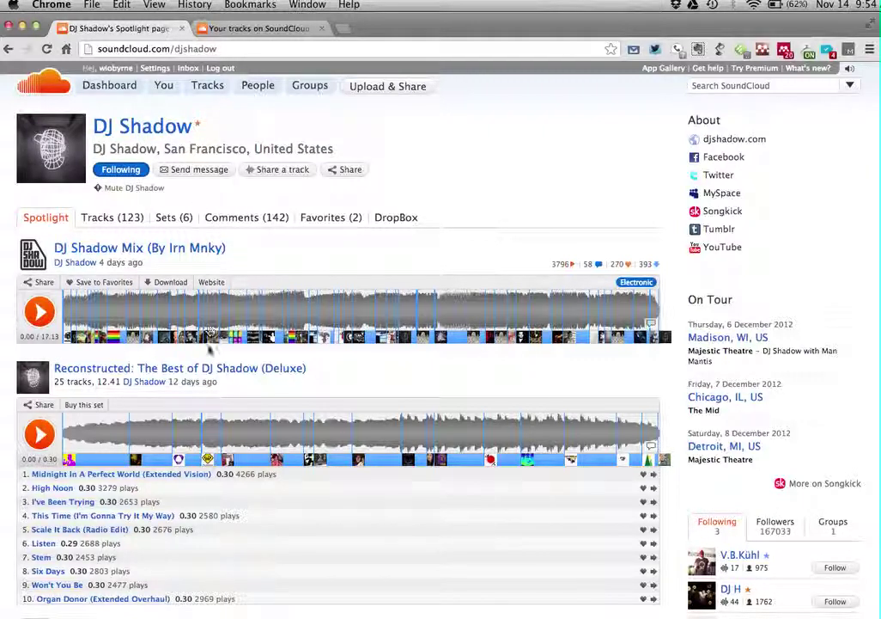
scroll(206, 365, down, 10)
scroll(206, 387, up, 15)
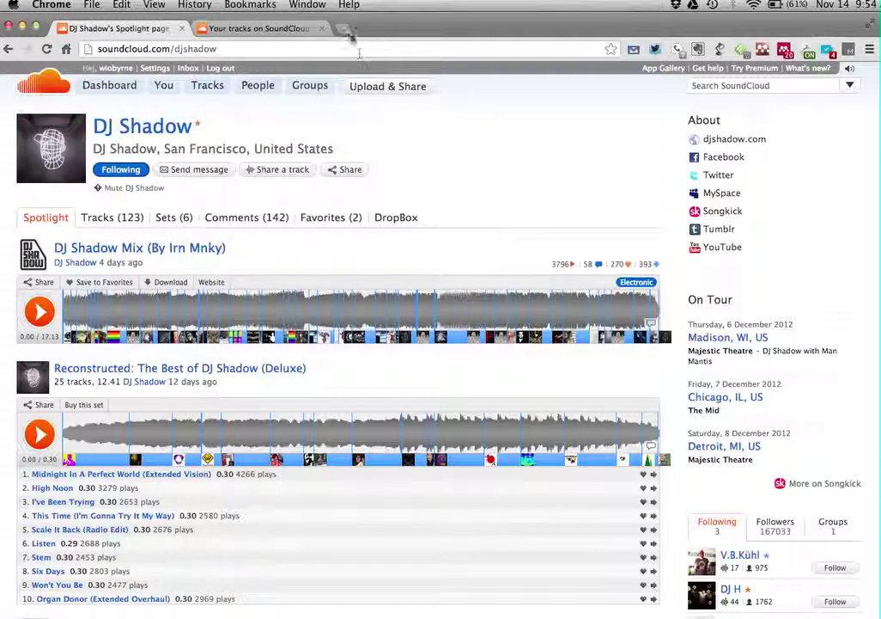
click(288, 30)
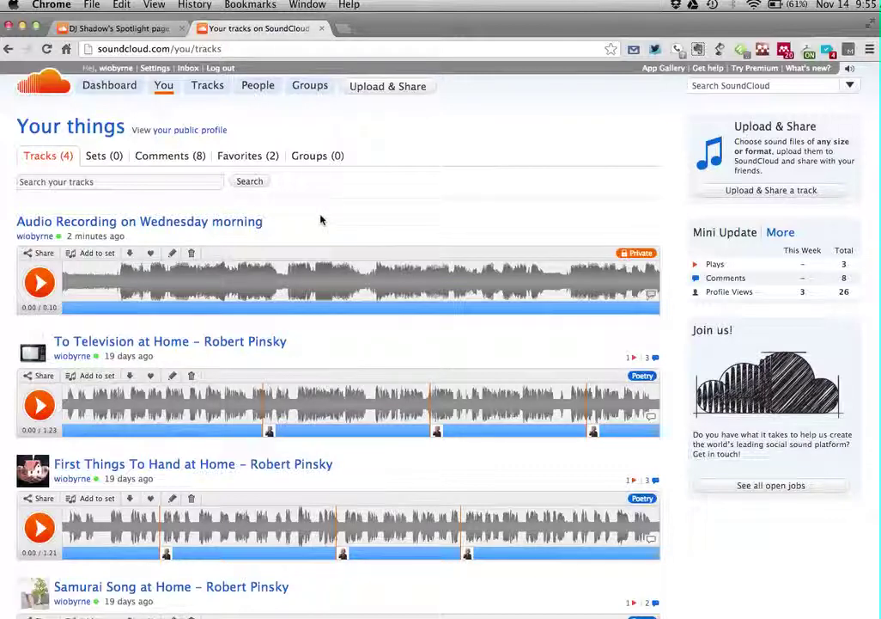
In the second tab, enter sites.google.com and load The Digital Sandbox site
click(135, 29)
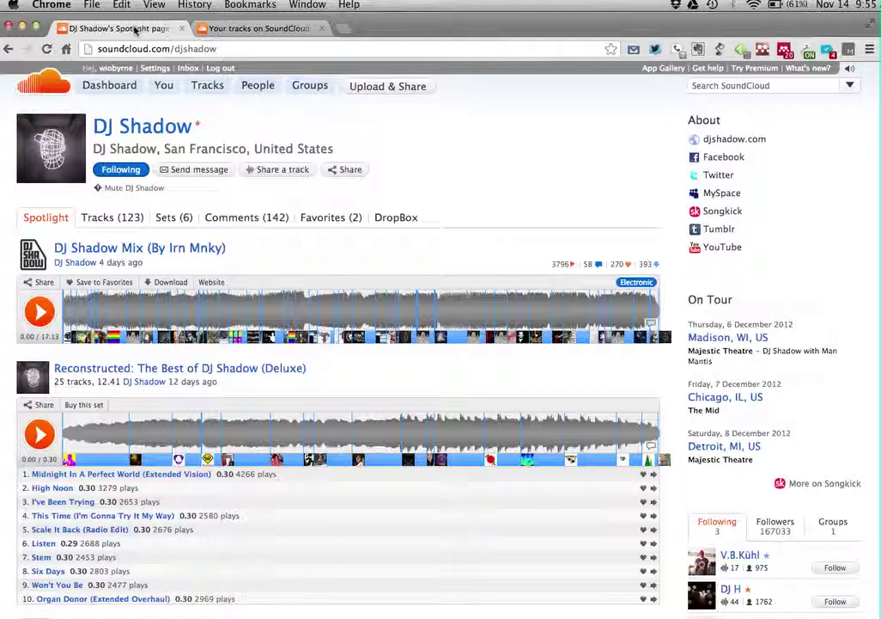
click(258, 28)
click(256, 50)
text(sites.google.com)
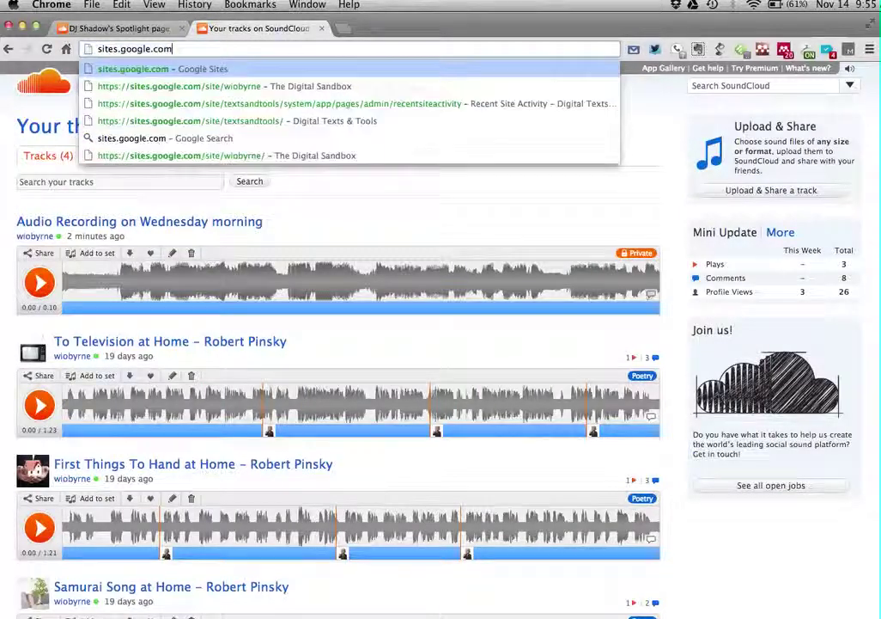
click(258, 86)
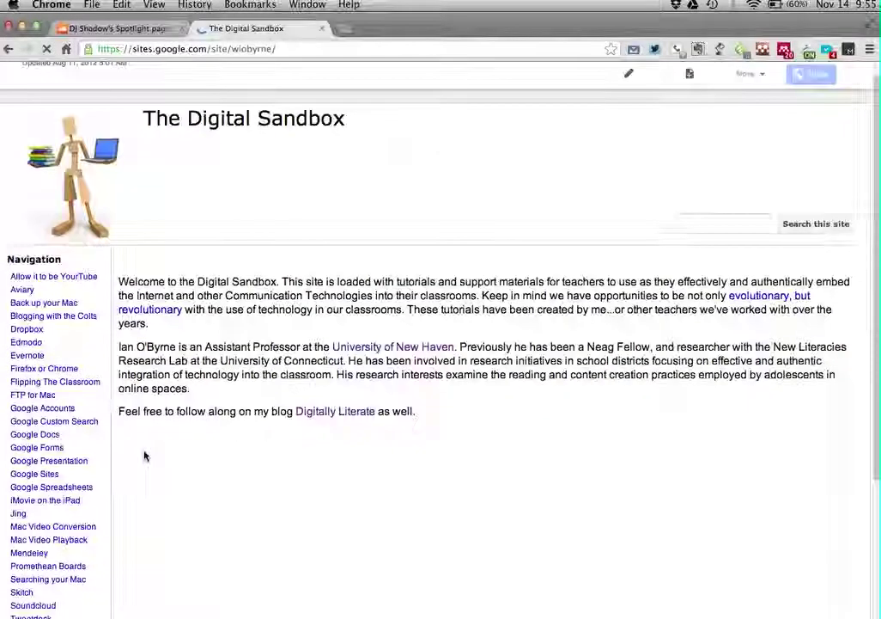
scroll(144, 457, down, 3)
Open The Digital Sandbox's Soundcloud page from the sidebar and scroll through the tutorial
click(35, 512)
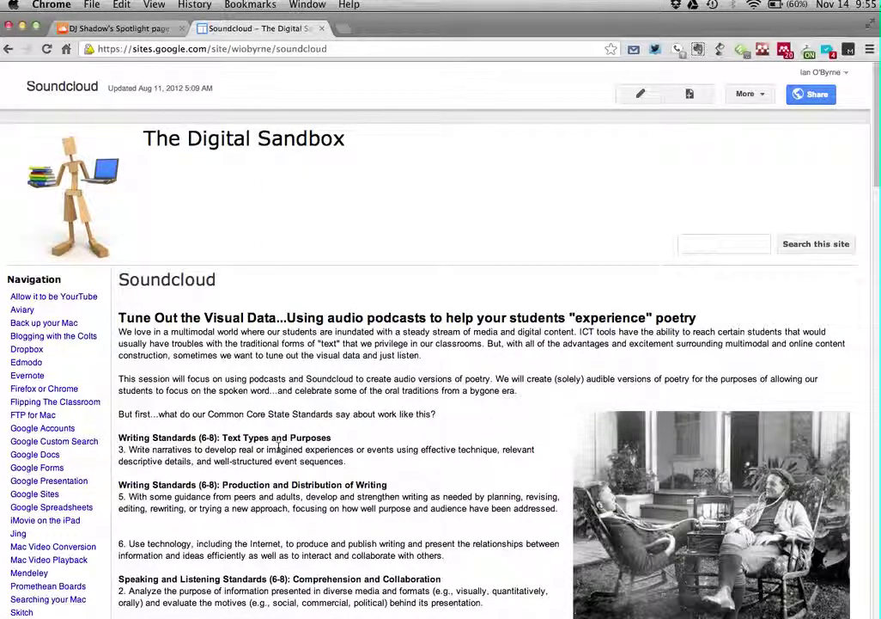
scroll(280, 445, down, 10)
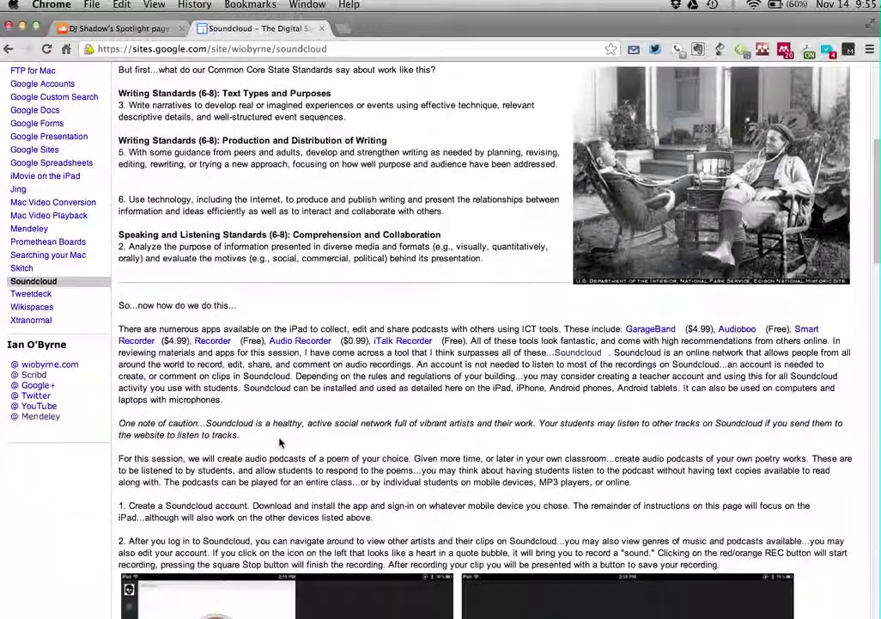
scroll(279, 442, down, 14)
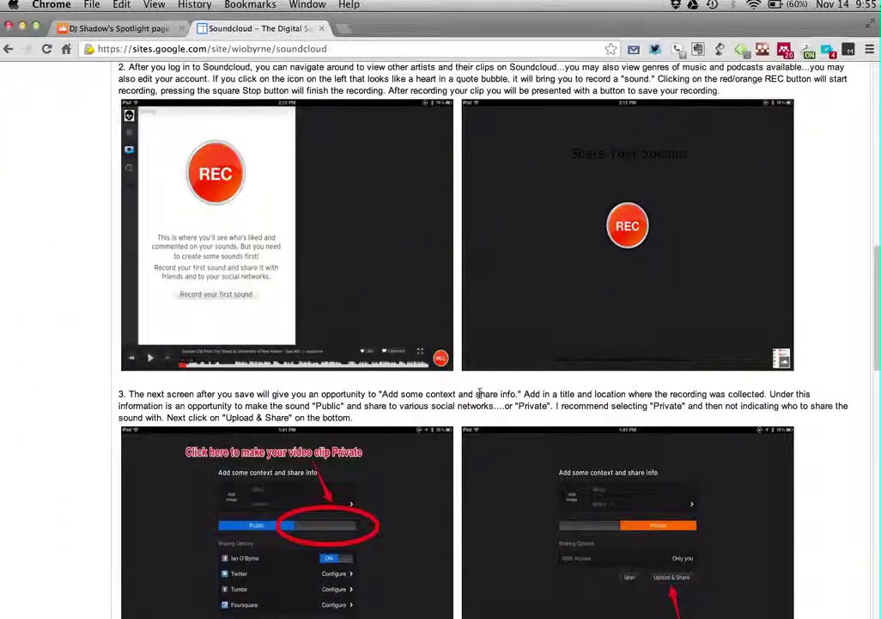
scroll(480, 394, down, 20)
scroll(481, 398, down, 10)
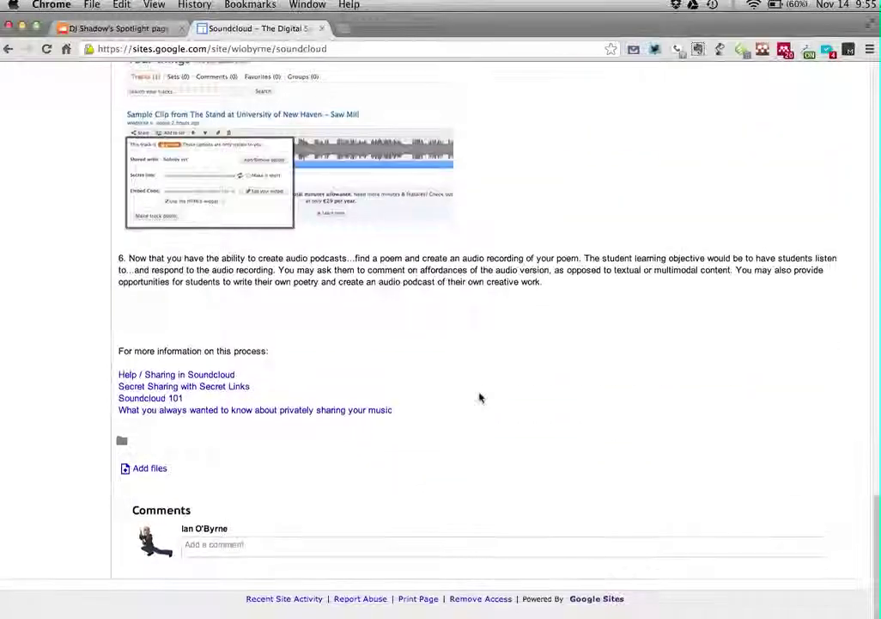
scroll(314, 297, up, 4)
scroll(314, 298, up, 20)
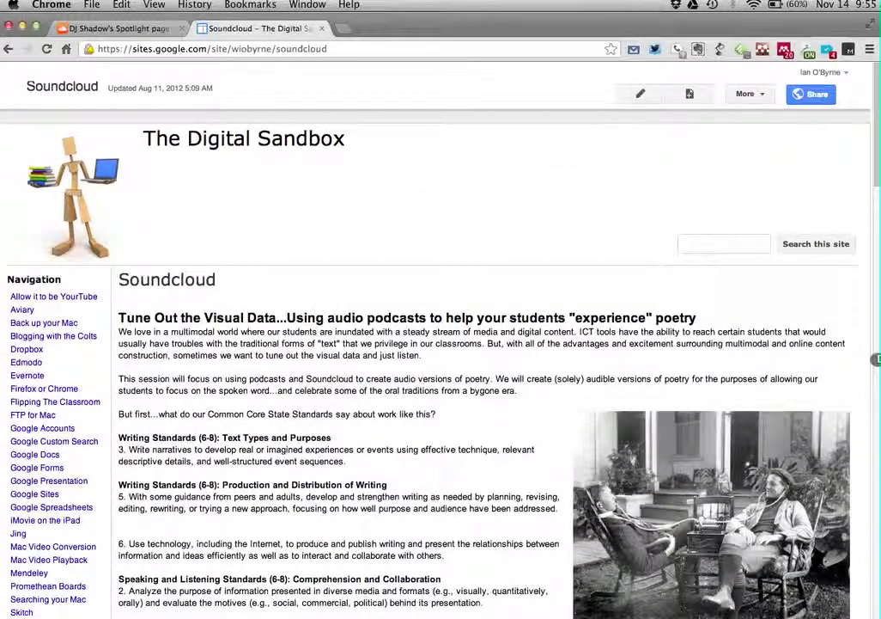
click(878, 306)
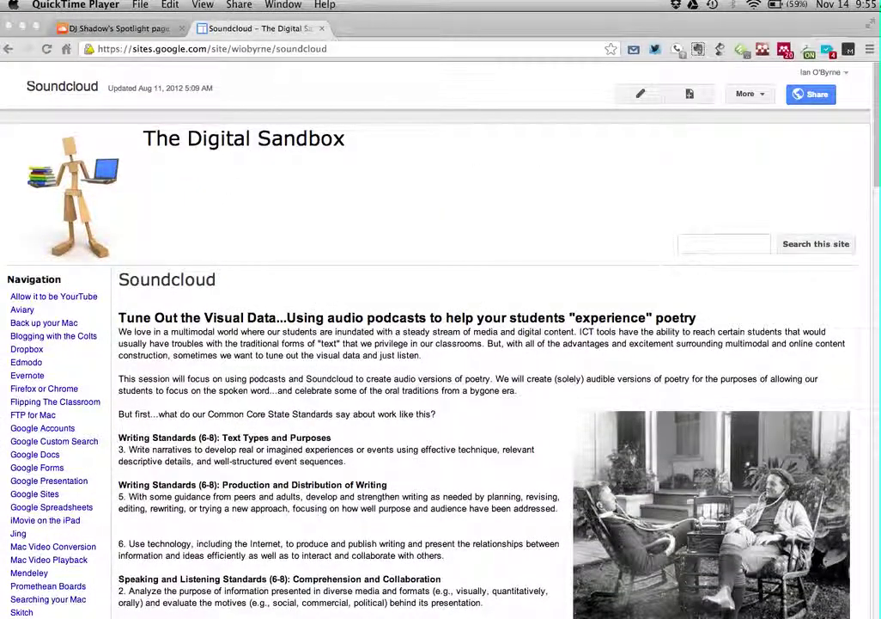